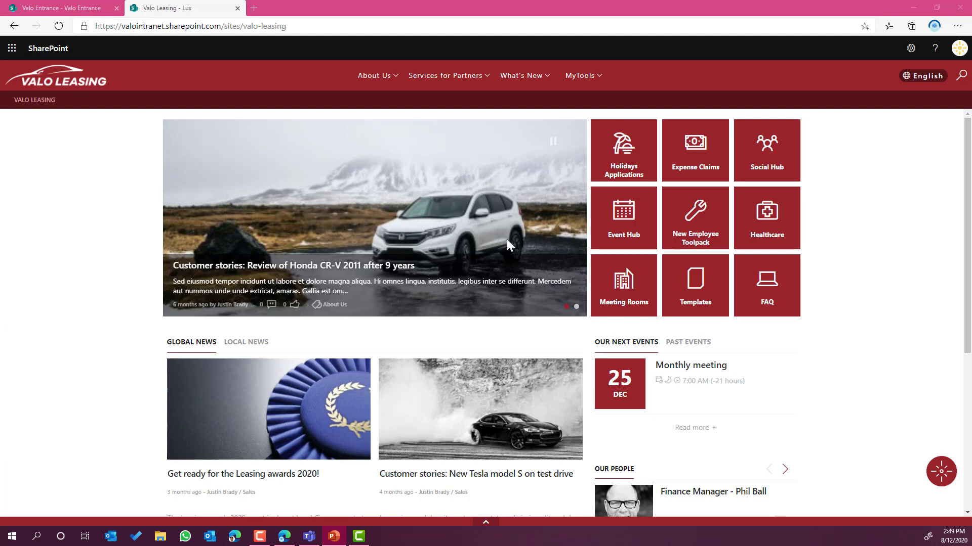
Switch to the Valo Entrance tab that lists my access units.
{"action": "left_click", "coordinate": [74, 10]}
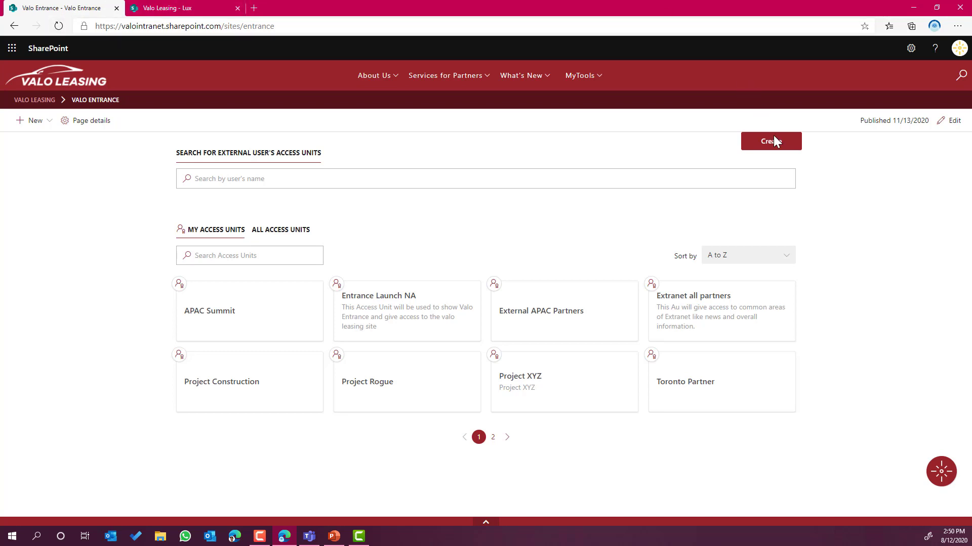
Create a new access unit named 'Extrance Access Unit'.
{"action": "left_click", "coordinate": [780, 150]}
{"action": "left_click", "coordinate": [716, 120]}
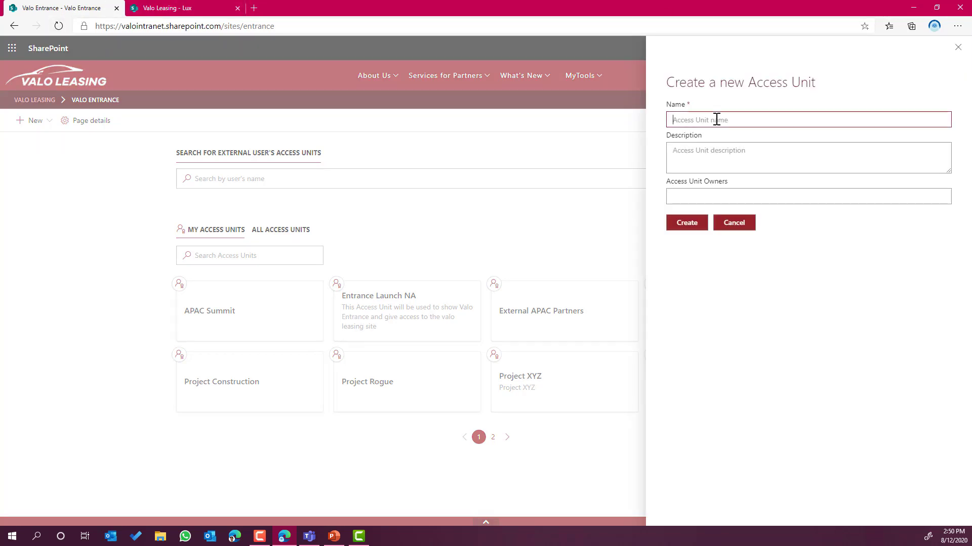
{"action": "type", "text": "Extrance Access Unit"}
{"action": "key", "text": "Tab"}
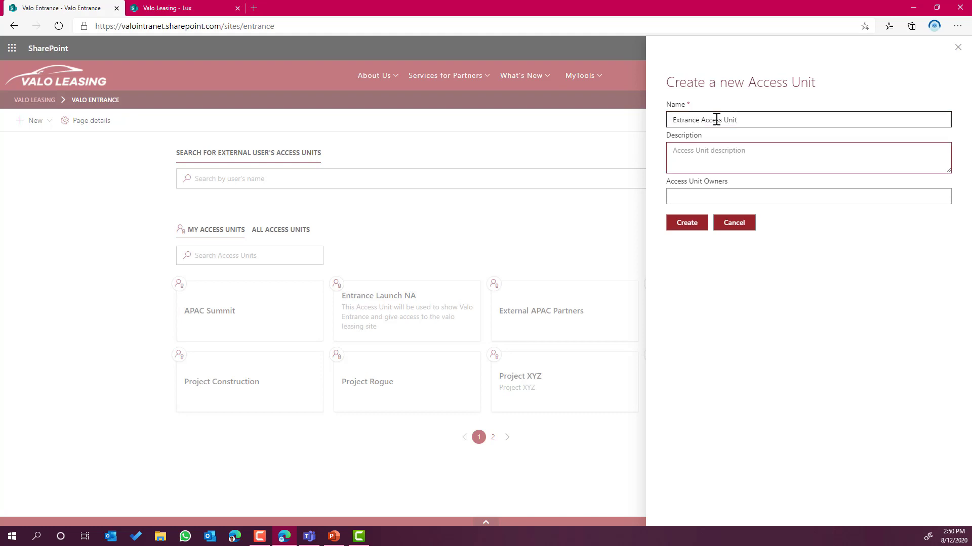
{"action": "left_click", "coordinate": [714, 202]}
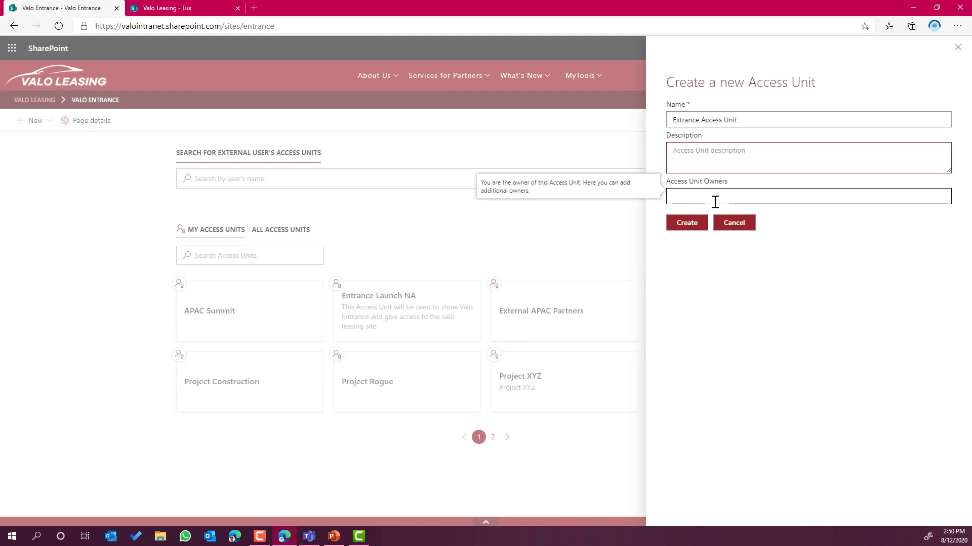
{"action": "left_click", "coordinate": [683, 223]}
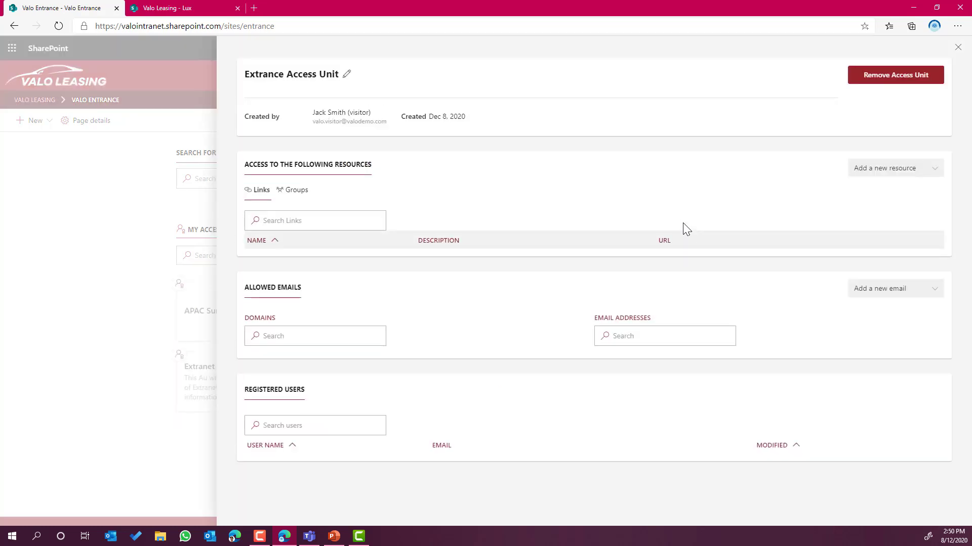
{"action": "left_click", "coordinate": [167, 8]}
{"action": "left_click_drag", "start_coordinate": [296, 26], "coordinate": [98, 27]}
{"action": "key", "text": "ctrl+c"}
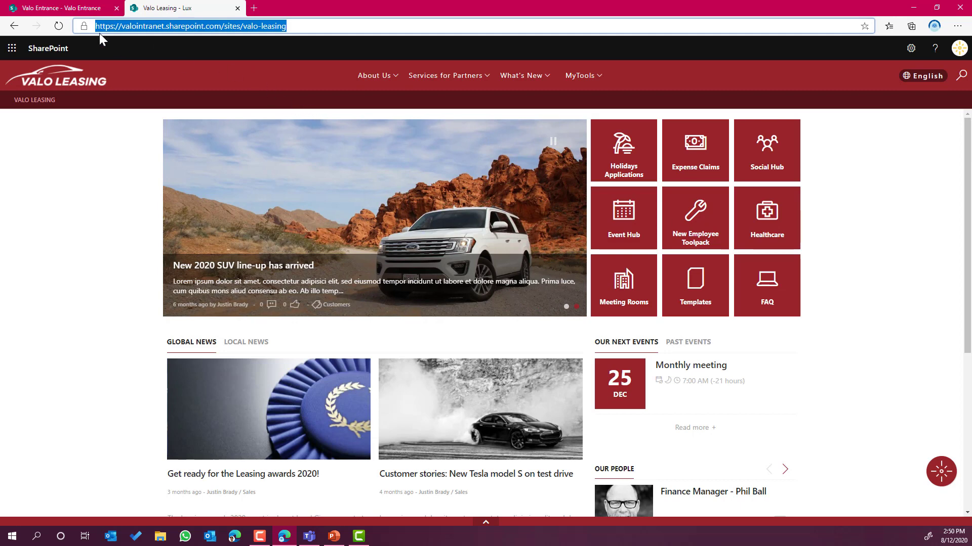
{"action": "left_click", "coordinate": [63, 8]}
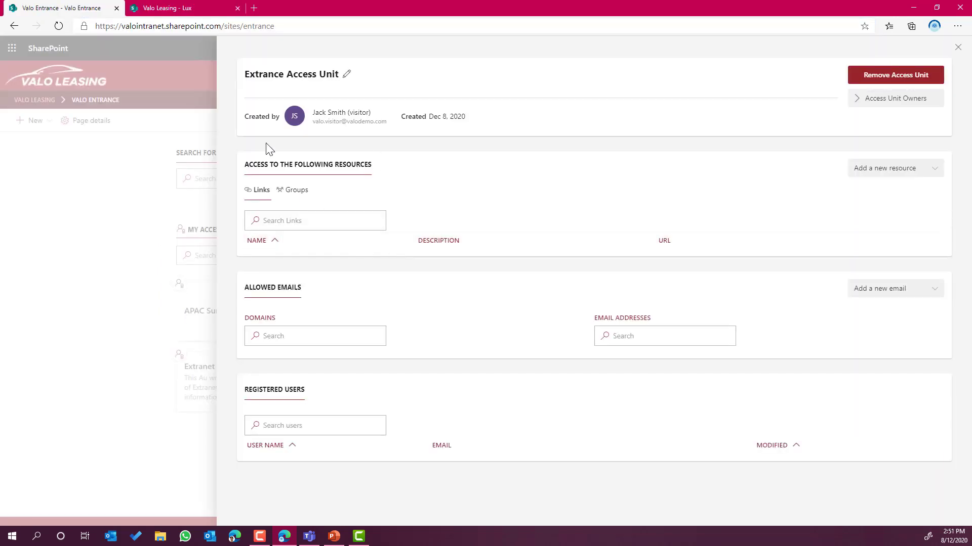
{"action": "left_click", "coordinate": [886, 174]}
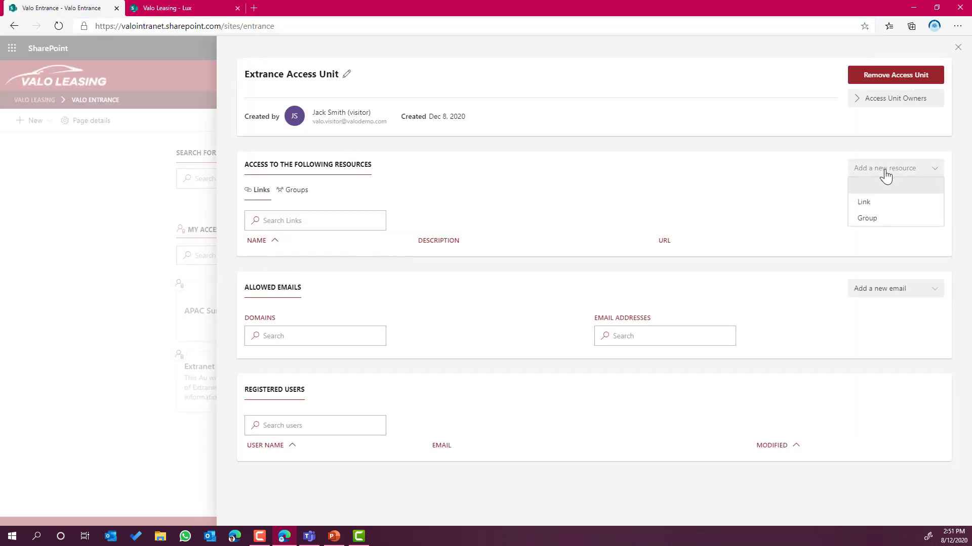
{"action": "left_click", "coordinate": [868, 208]}
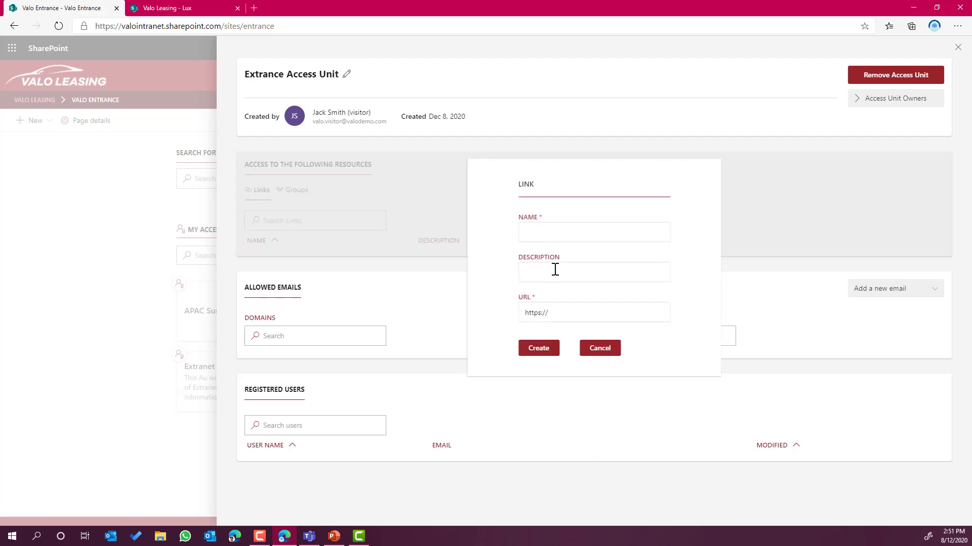
{"action": "left_click_drag", "start_coordinate": [572, 312], "coordinate": [520, 316]}
{"action": "key", "text": "ctrl+v"}
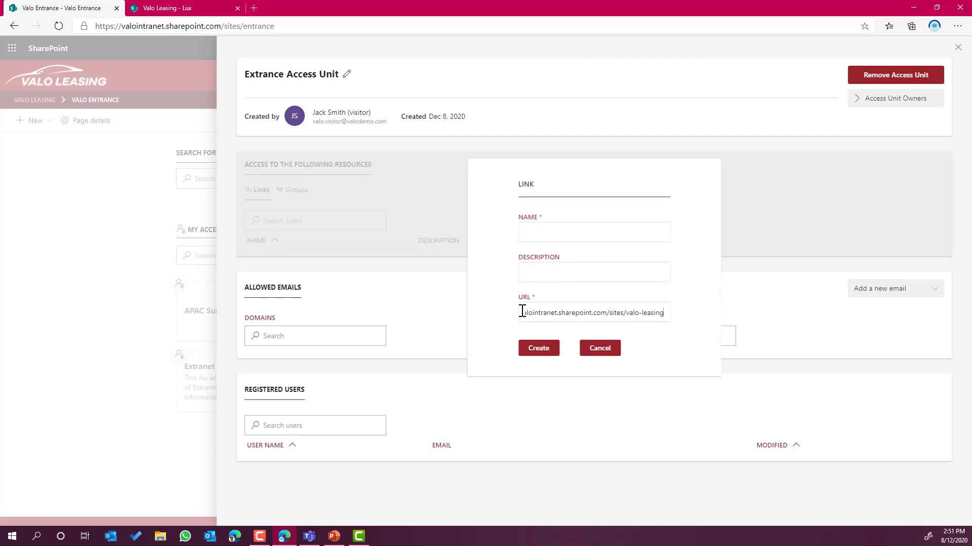
{"action": "left_click", "coordinate": [546, 228]}
{"action": "type", "text": "Valo Leasing Extranet"}
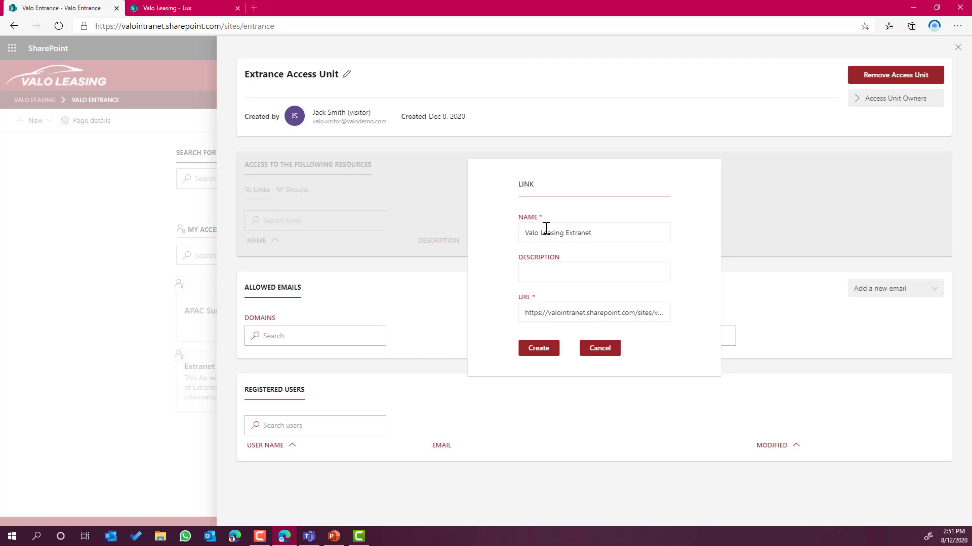
{"action": "left_click", "coordinate": [538, 349]}
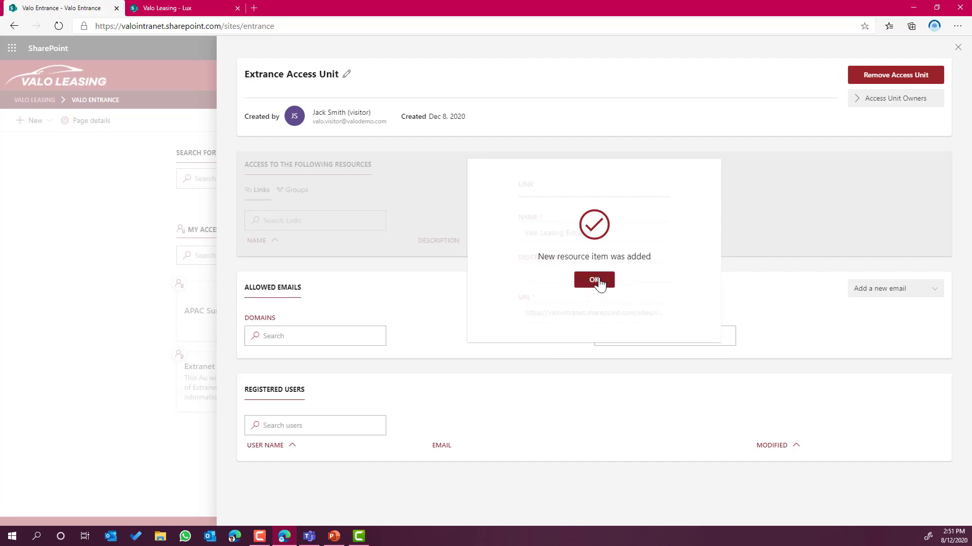
{"action": "left_click", "coordinate": [600, 281]}
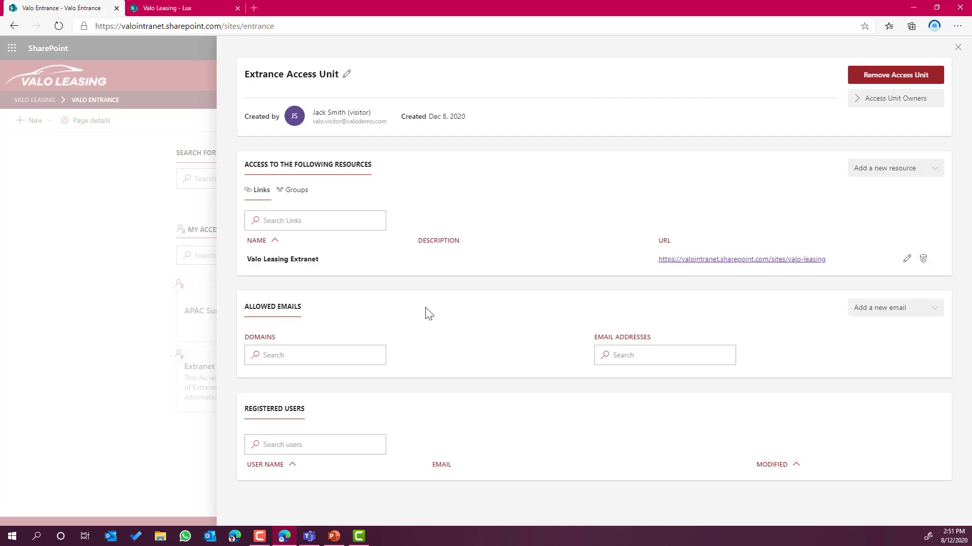
{"action": "left_click", "coordinate": [213, 8]}
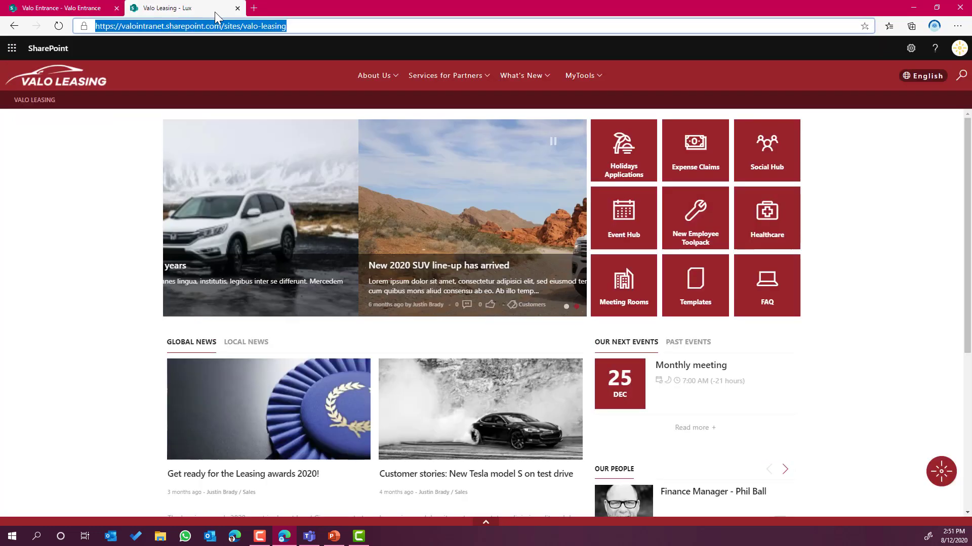
{"action": "left_click", "coordinate": [910, 50]}
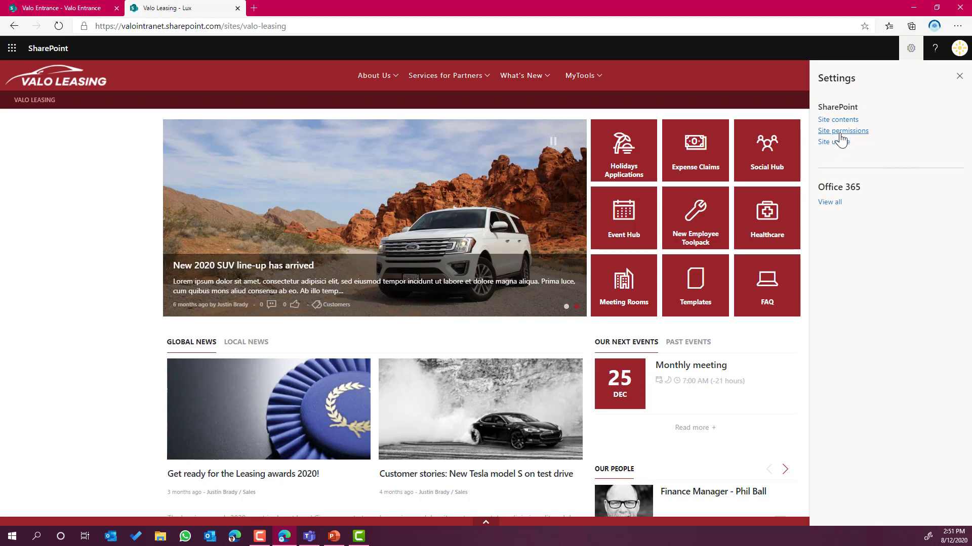
{"action": "left_click", "coordinate": [841, 133]}
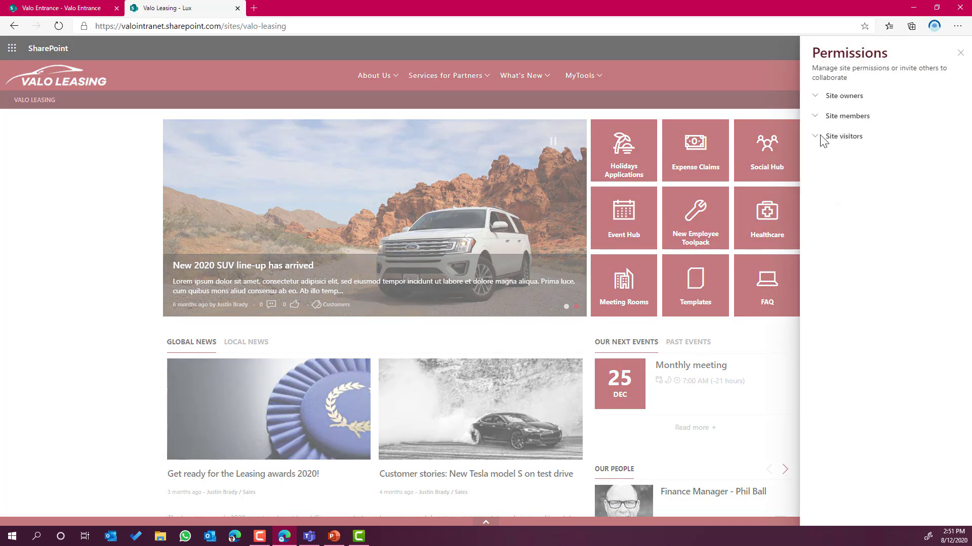
{"action": "left_click", "coordinate": [816, 137]}
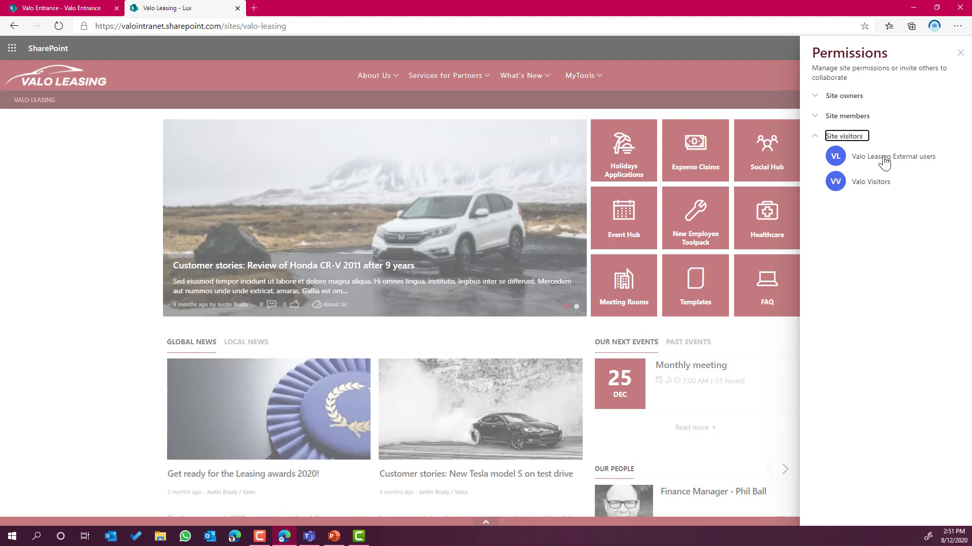
{"action": "left_click", "coordinate": [63, 8]}
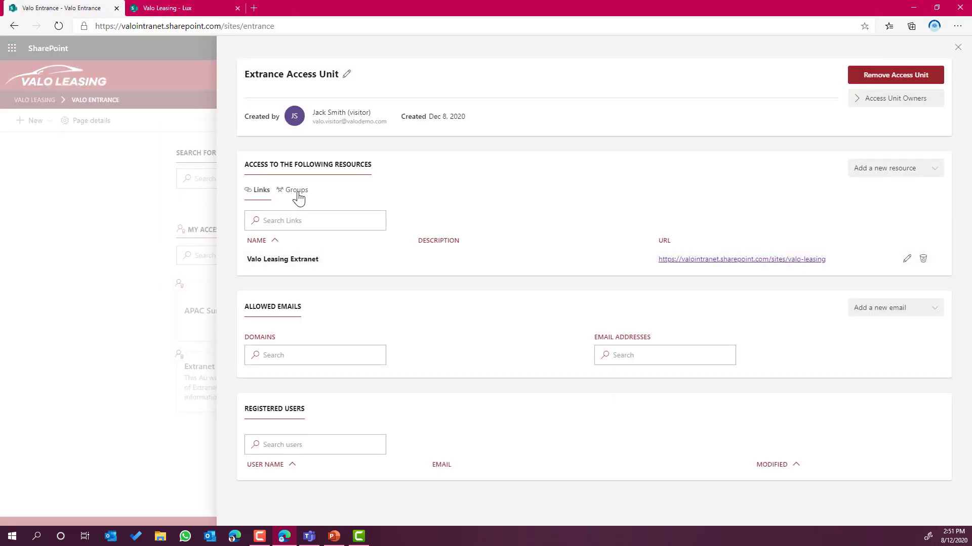
Add the Valo Leasing External users group, found by searching 'valo', as a group resource.
{"action": "left_click", "coordinate": [883, 170]}
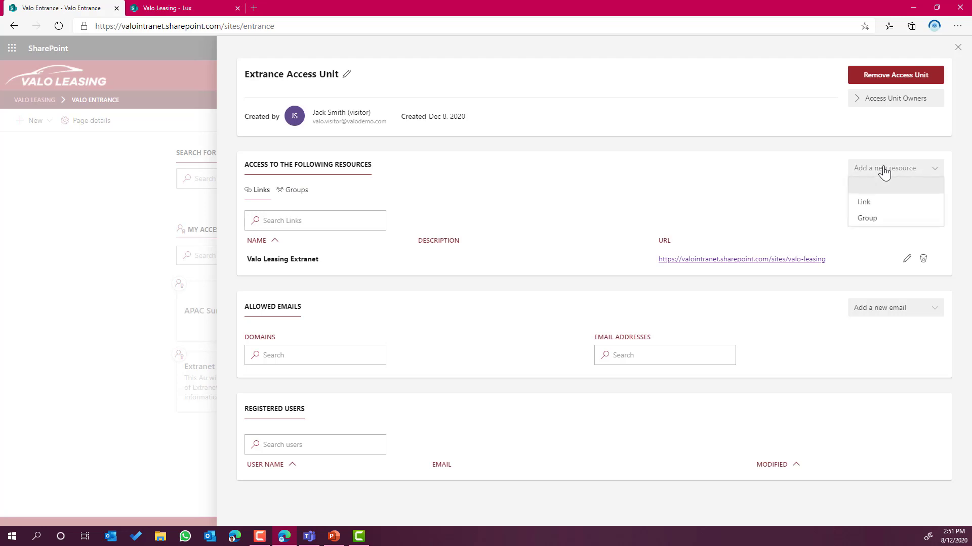
{"action": "right_click", "coordinate": [867, 223]}
{"action": "left_click", "coordinate": [879, 220]}
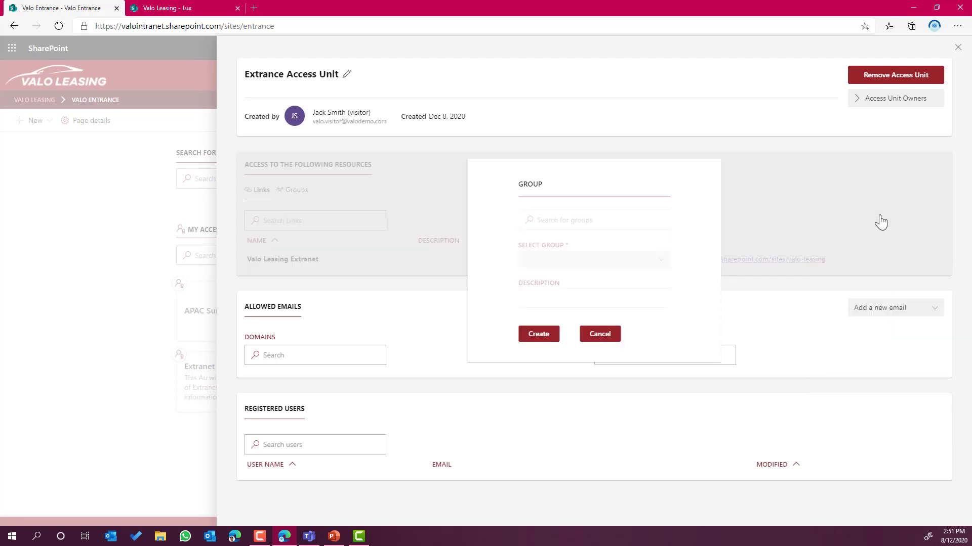
{"action": "left_click", "coordinate": [608, 220]}
{"action": "type", "text": "valo"}
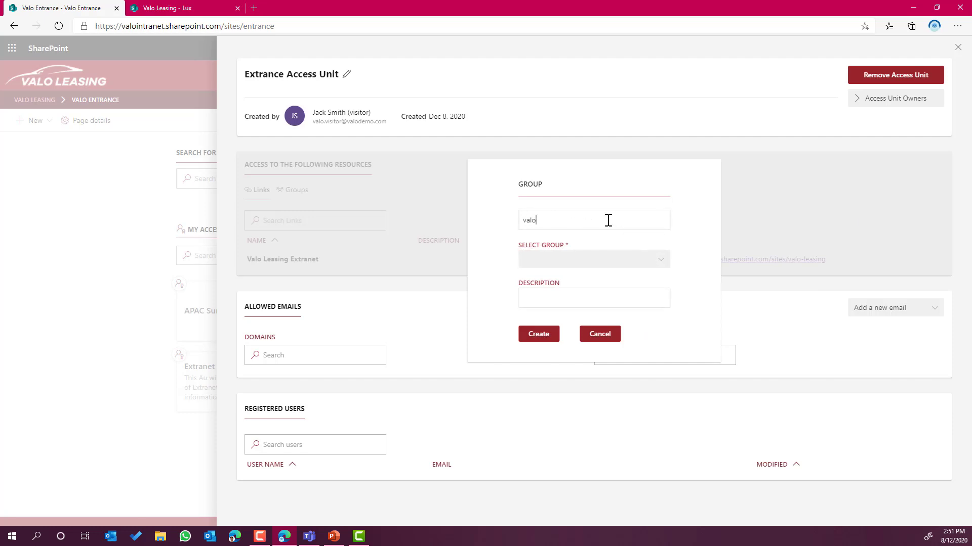
{"action": "left_click", "coordinate": [595, 260]}
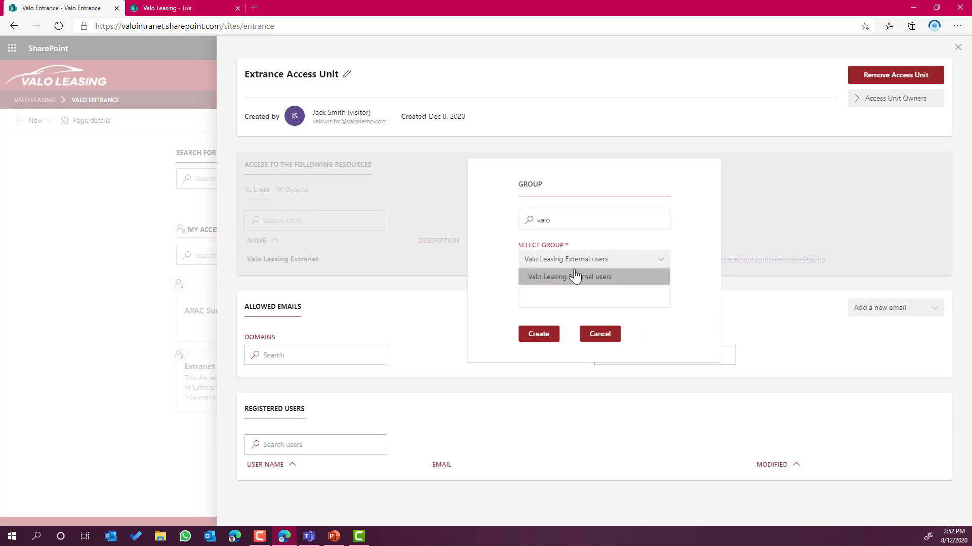
{"action": "left_click", "coordinate": [560, 280]}
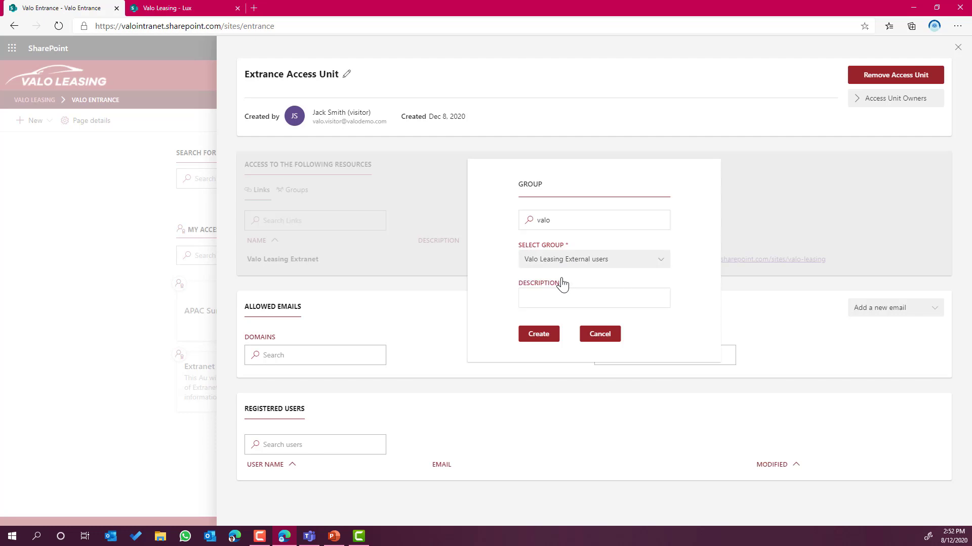
{"action": "left_click", "coordinate": [538, 336]}
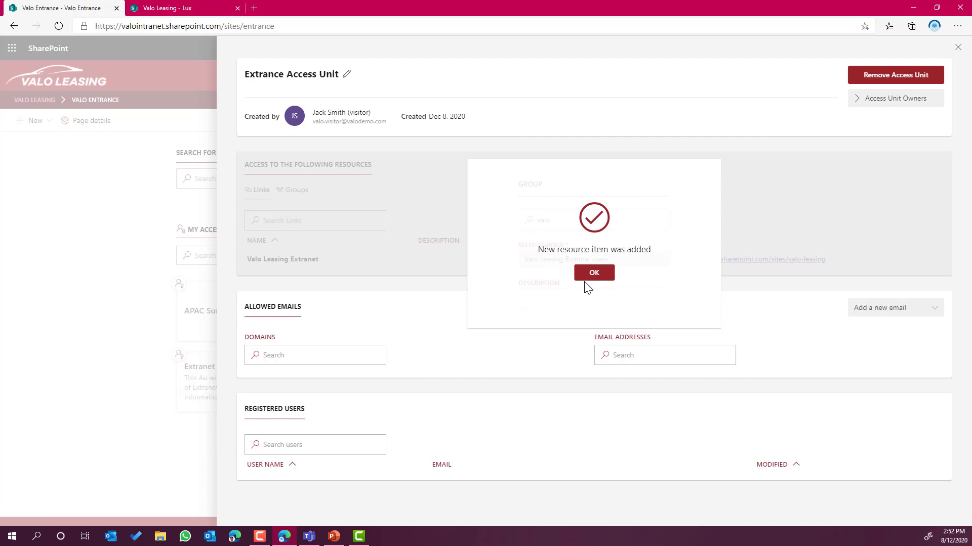
{"action": "left_click", "coordinate": [602, 272]}
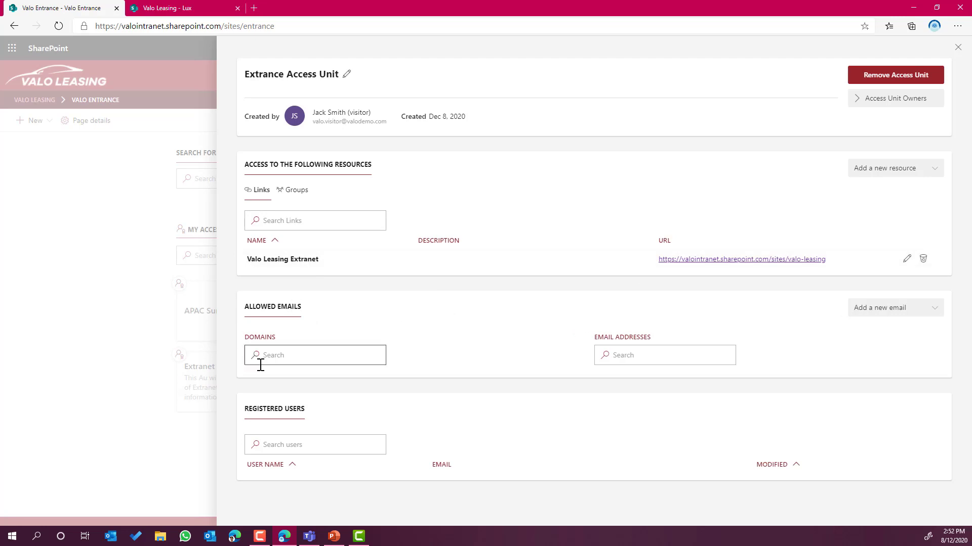
Add the external user's valointranet.com email address as an allowed single email.
{"action": "left_click", "coordinate": [893, 314]}
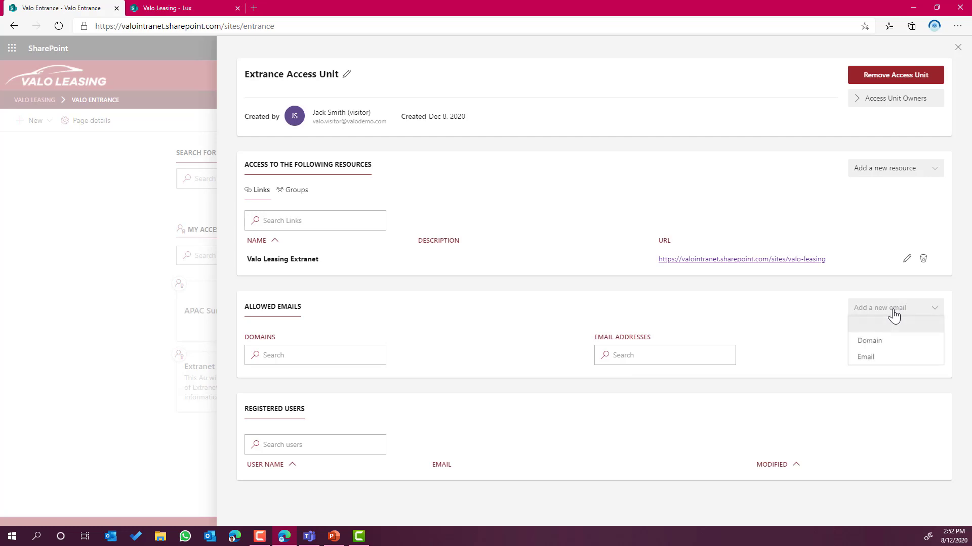
{"action": "left_click", "coordinate": [873, 361]}
{"action": "left_click", "coordinate": [560, 335]}
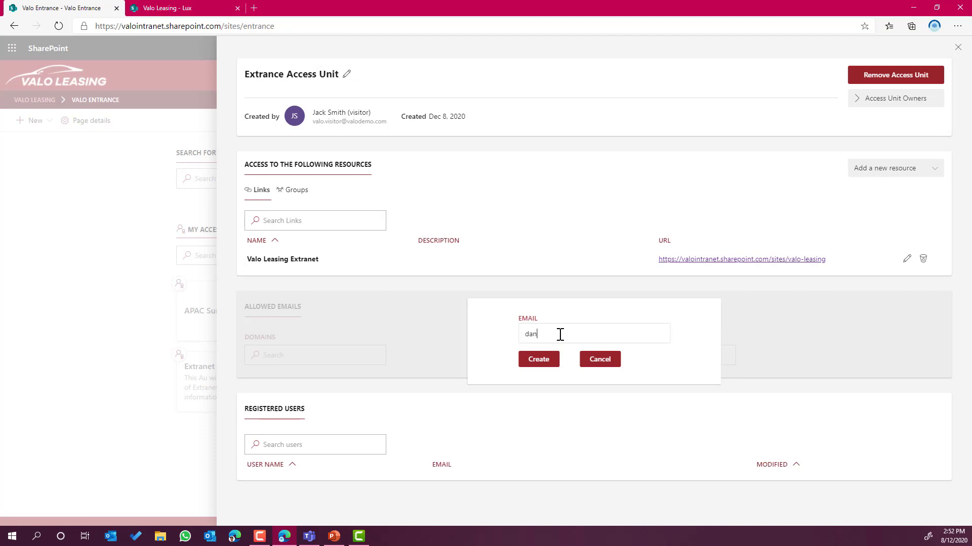
{"action": "left_click", "coordinate": [538, 360]}
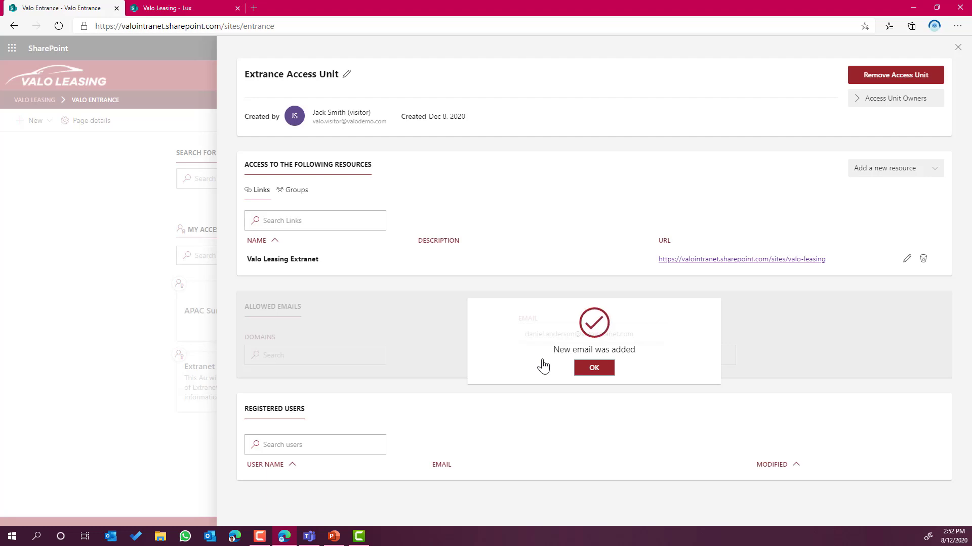
{"action": "left_click", "coordinate": [597, 372]}
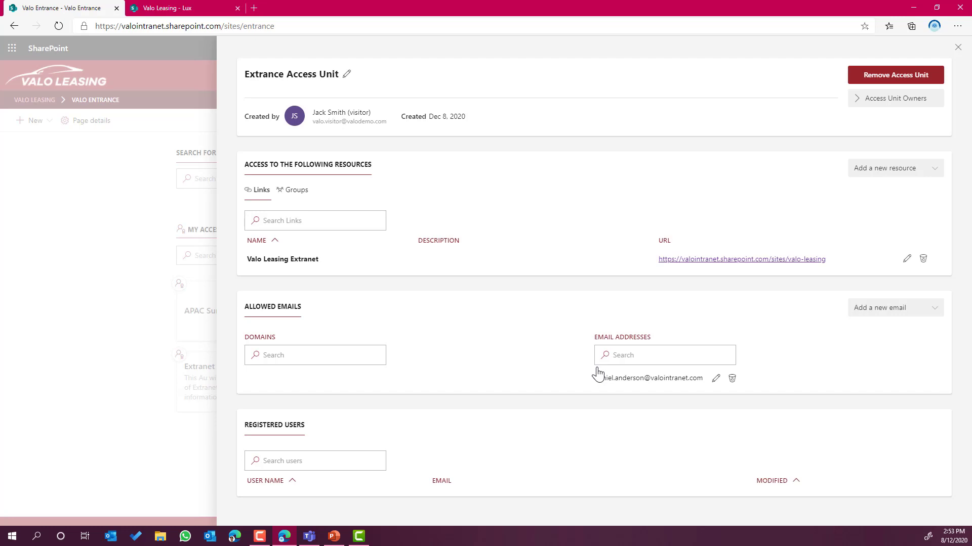
Allow the valointranet.com email domain, then close the access unit details panel.
{"action": "left_click", "coordinate": [869, 318]}
{"action": "left_click", "coordinate": [878, 348]}
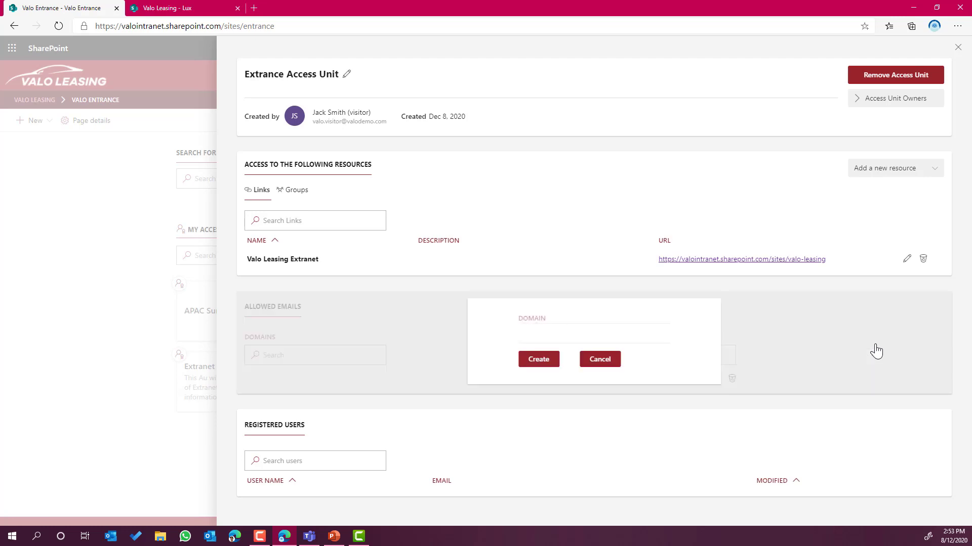
{"action": "type", "text": "valointranet.com"}
{"action": "left_click", "coordinate": [538, 360]}
{"action": "left_click", "coordinate": [602, 370]}
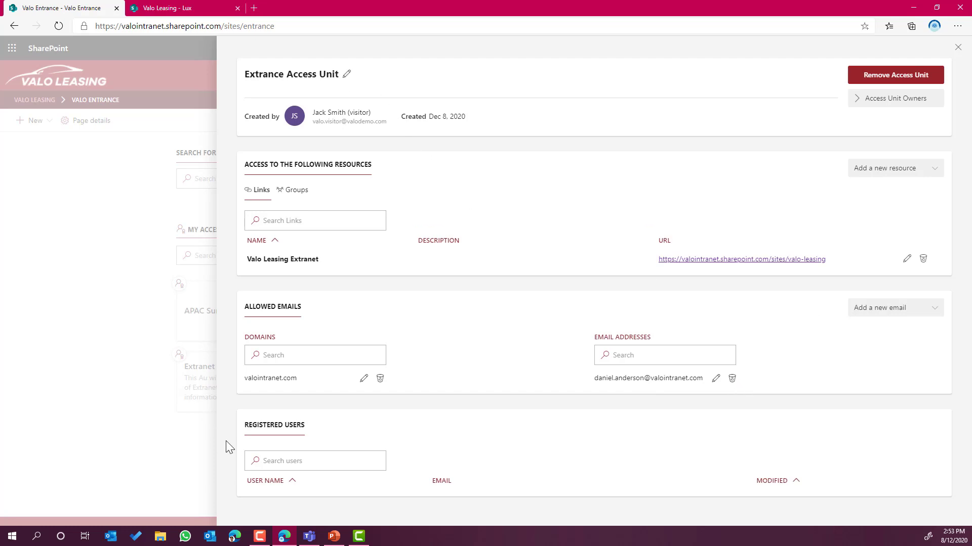
{"action": "left_click", "coordinate": [679, 356]}
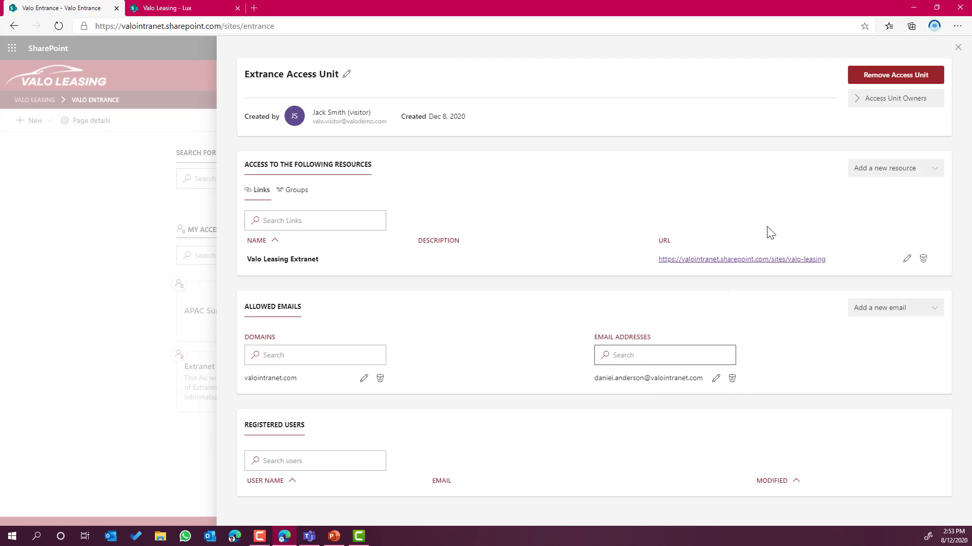
{"action": "left_click", "coordinate": [958, 47]}
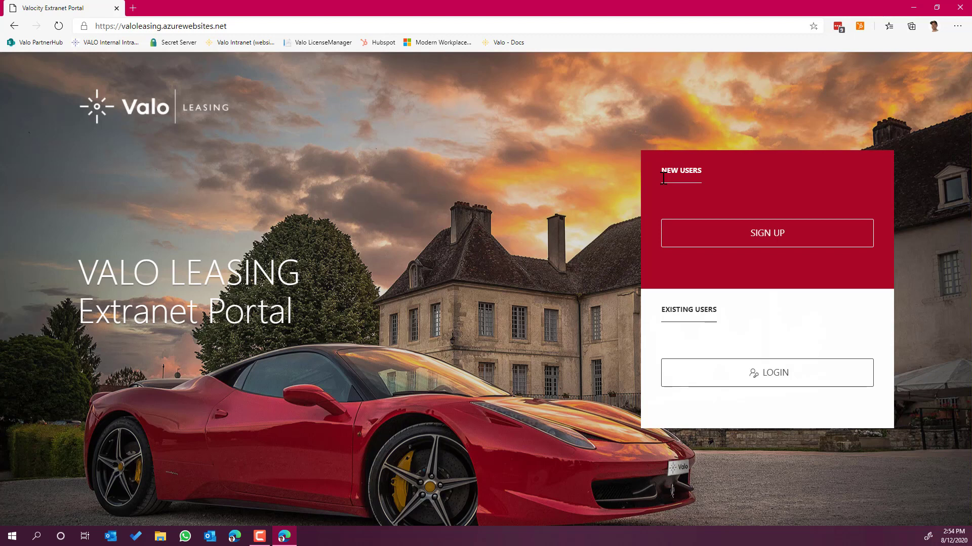
Sign up using the saved allowed email, accepting the privacy policy and passing reCAPTCHA.
{"action": "left_click", "coordinate": [713, 234]}
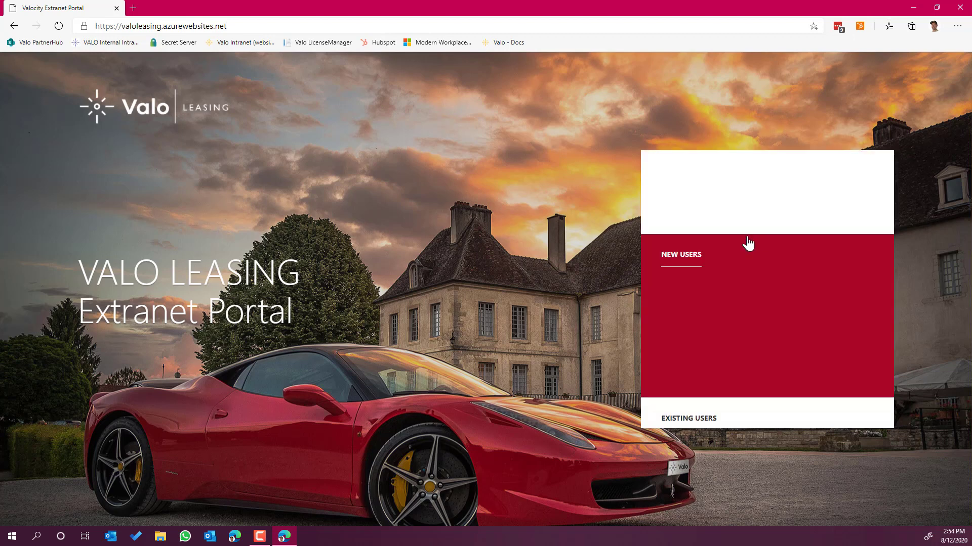
{"action": "left_click", "coordinate": [744, 258]}
{"action": "left_click", "coordinate": [729, 284]}
{"action": "left_click", "coordinate": [666, 268]}
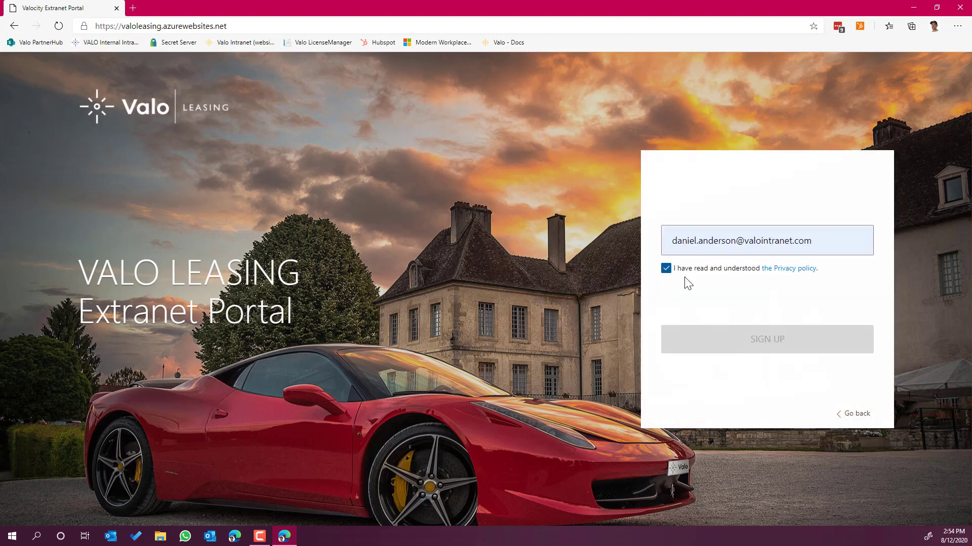
{"action": "left_click", "coordinate": [705, 302]}
{"action": "left_click", "coordinate": [754, 348]}
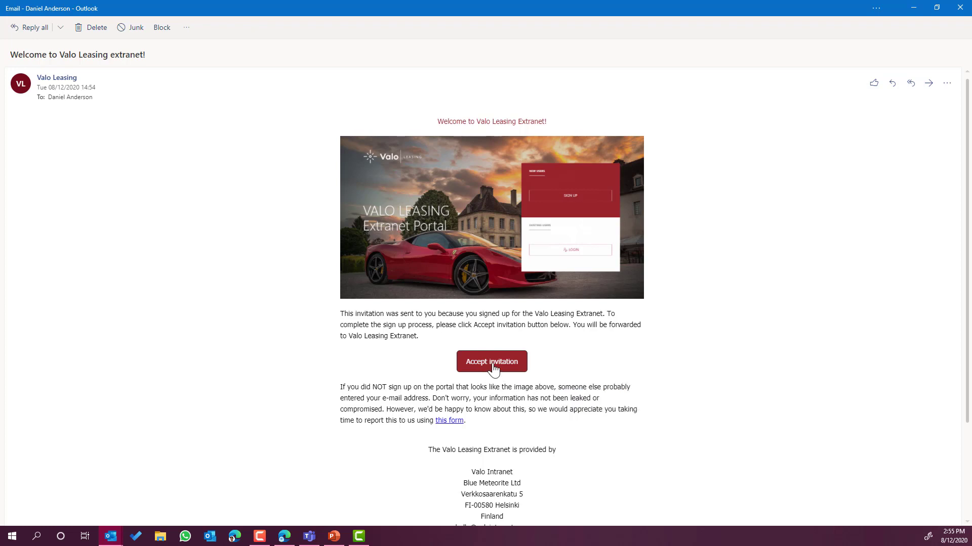
Accept the invitation in the welcome email and maximize the new browser window.
{"action": "mouse_move", "coordinate": [493, 368]}
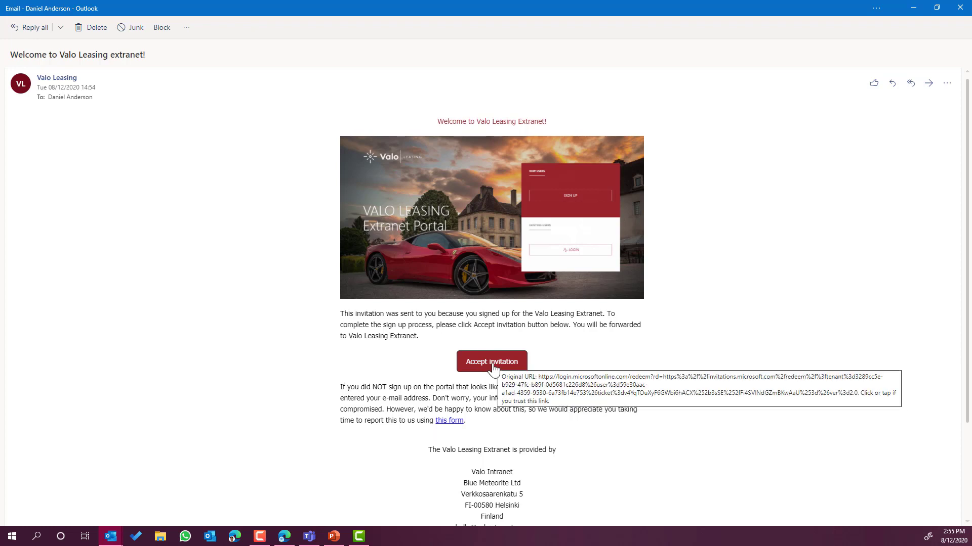
{"action": "left_click", "coordinate": [493, 369]}
{"action": "left_click_drag", "start_coordinate": [485, 8], "coordinate": [549, 71]}
{"action": "double_click", "coordinate": [547, 67]}
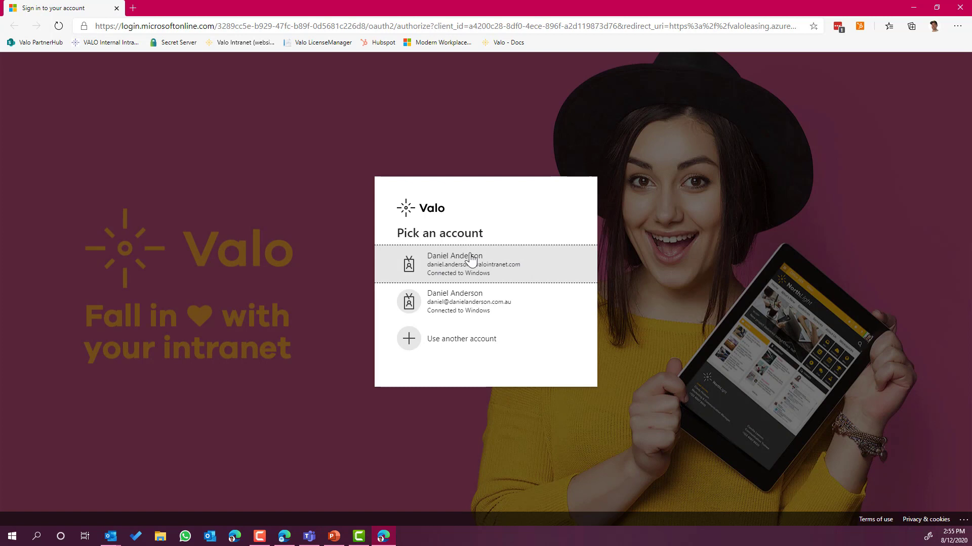
Sign in with the first account, then open Valo Leasing Extranet from My Places links.
{"action": "left_click", "coordinate": [470, 272]}
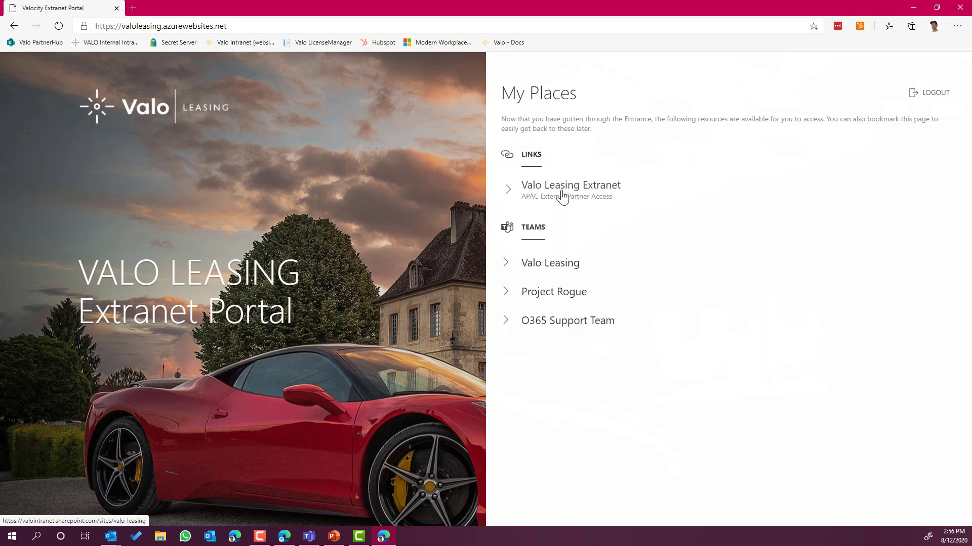
{"action": "left_click", "coordinate": [563, 197]}
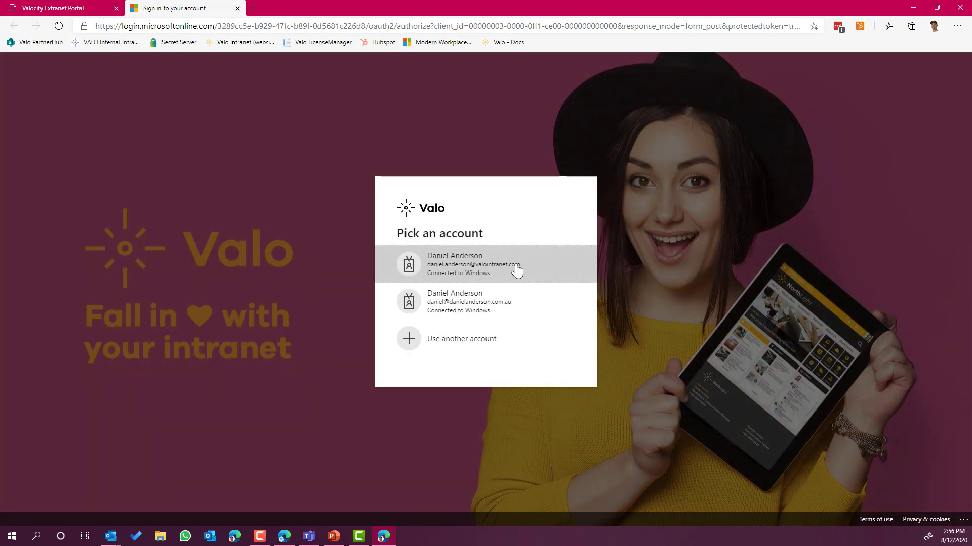
{"action": "left_click", "coordinate": [515, 269]}
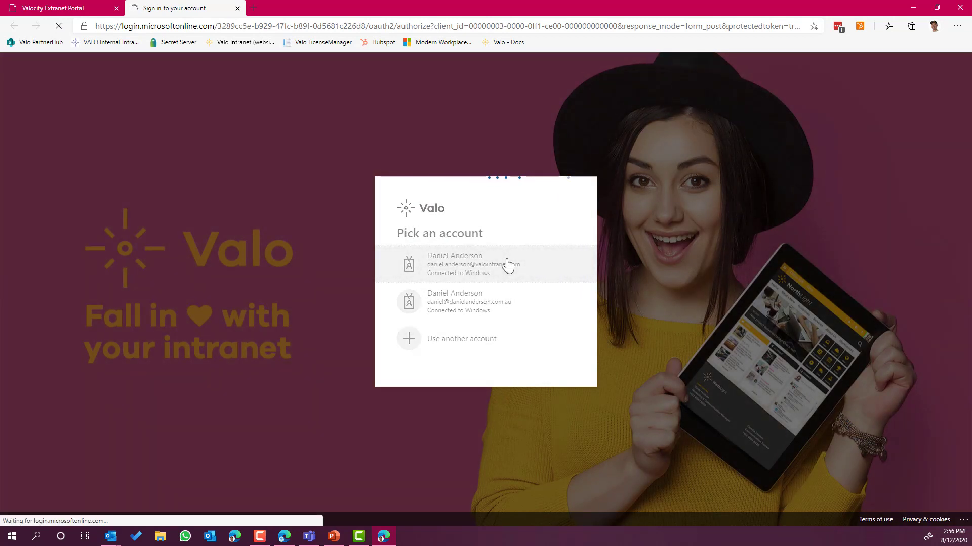